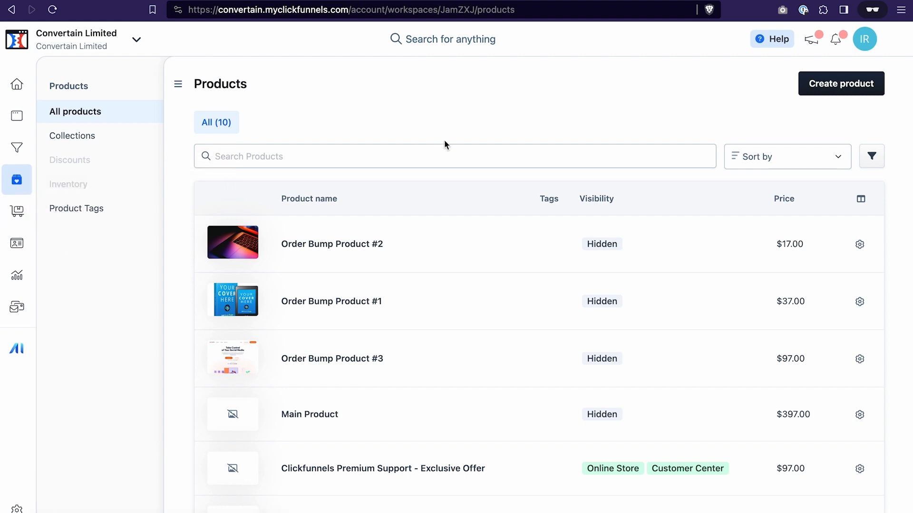
- Create a new physical product named "Physical Product Example"
left_click(848, 90)
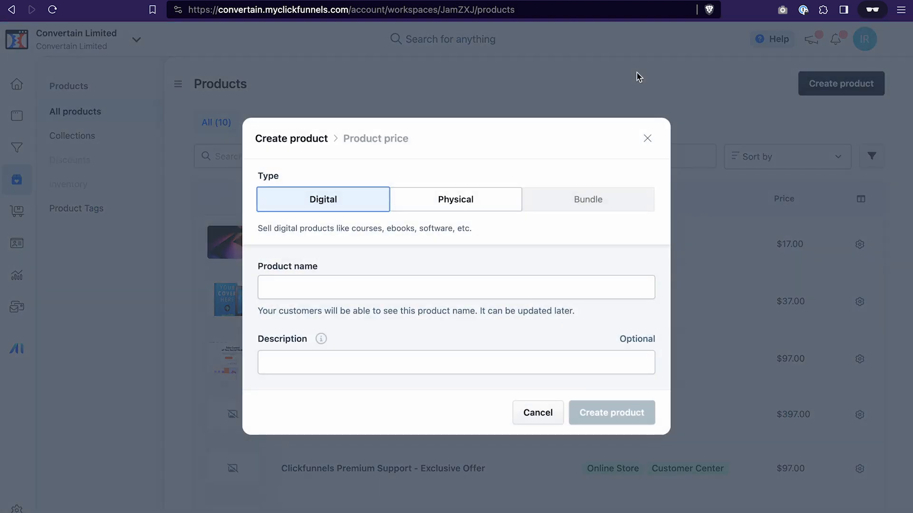
left_click(457, 204)
type("Physical Product Example")
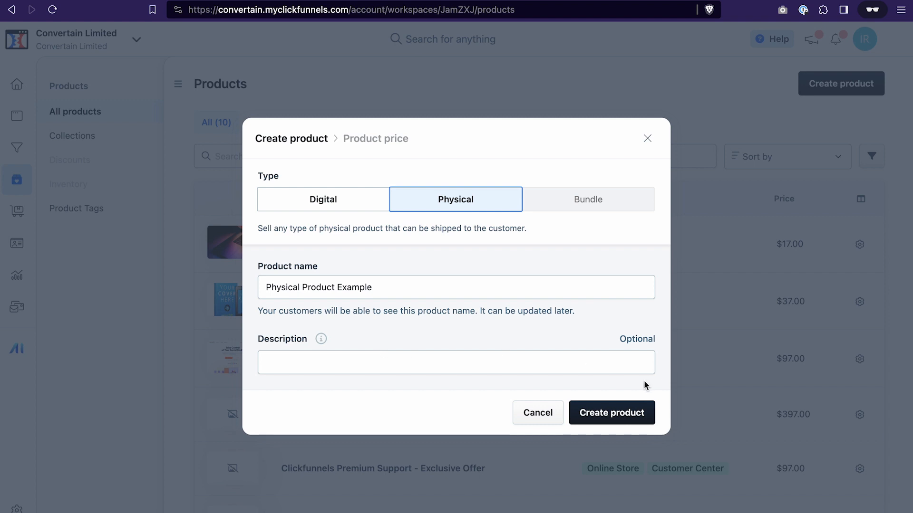
left_click(619, 409)
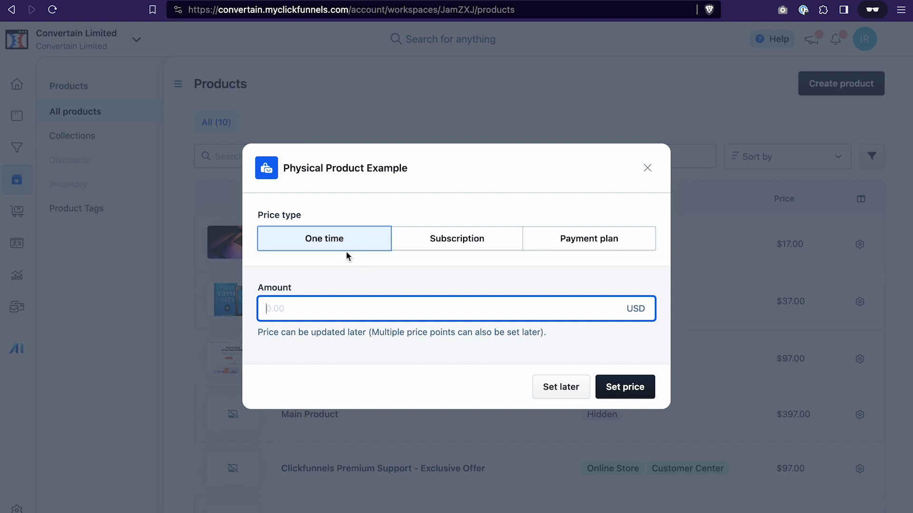
left_click(468, 239)
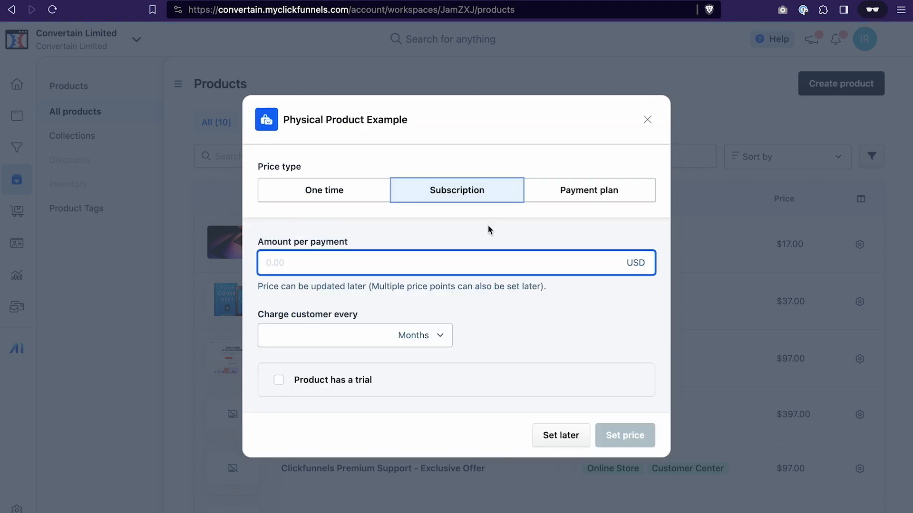
left_click(574, 192)
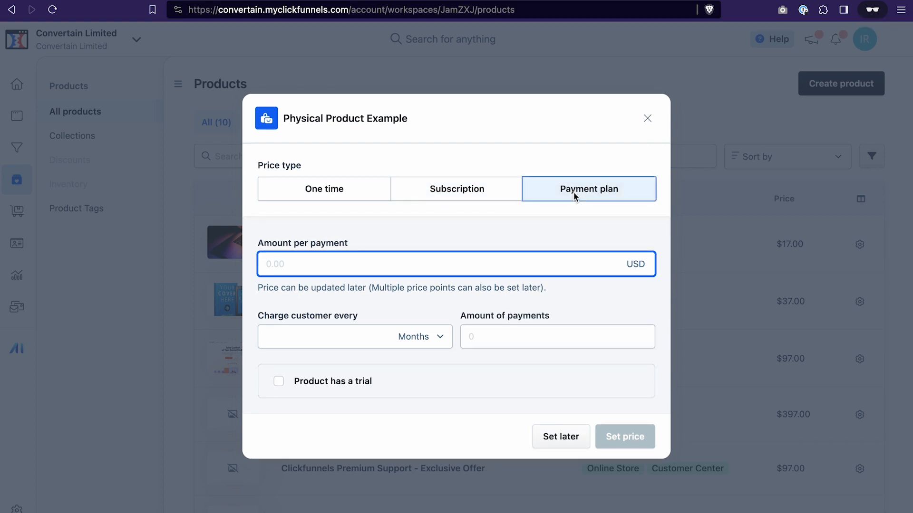
left_click(340, 193)
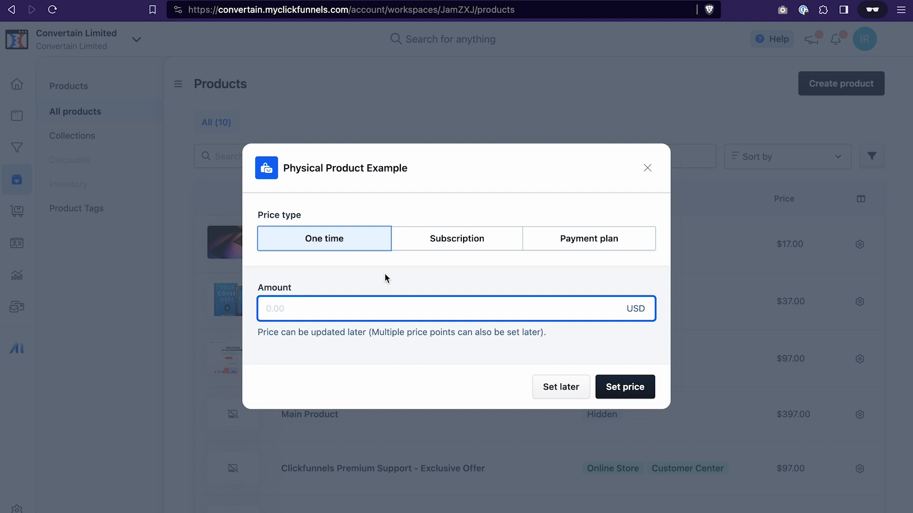
- Set a one-time price of 20 USD for the product
type("20")
left_click(620, 387)
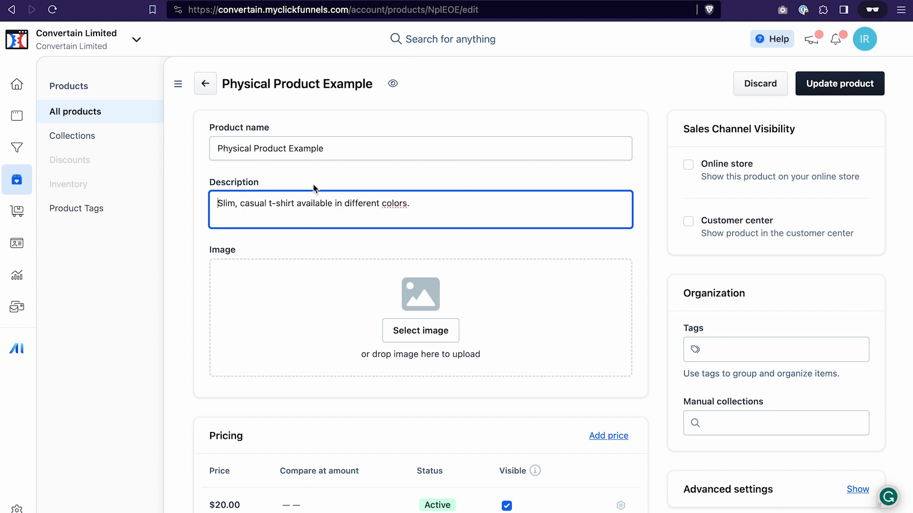
- Set the product image to the black t-shirt from the image gallery
scroll(368, 215, "down", 2)
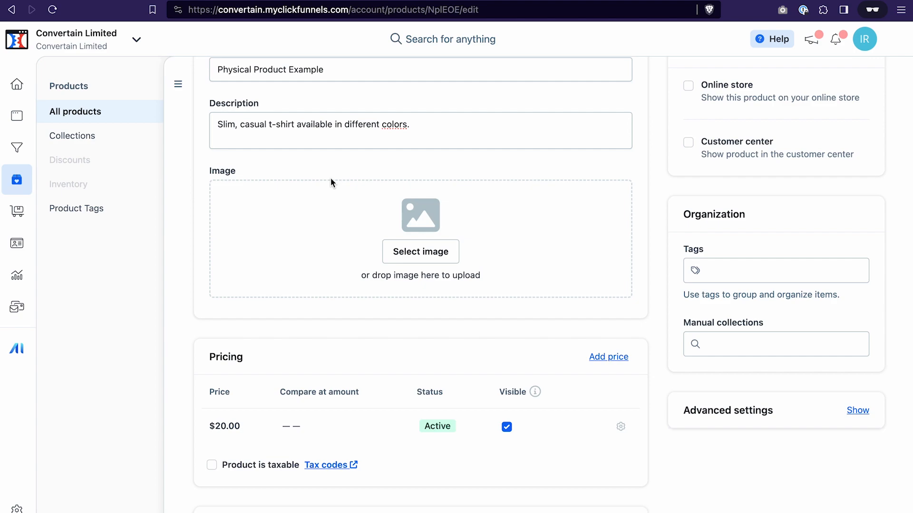
left_click(439, 257)
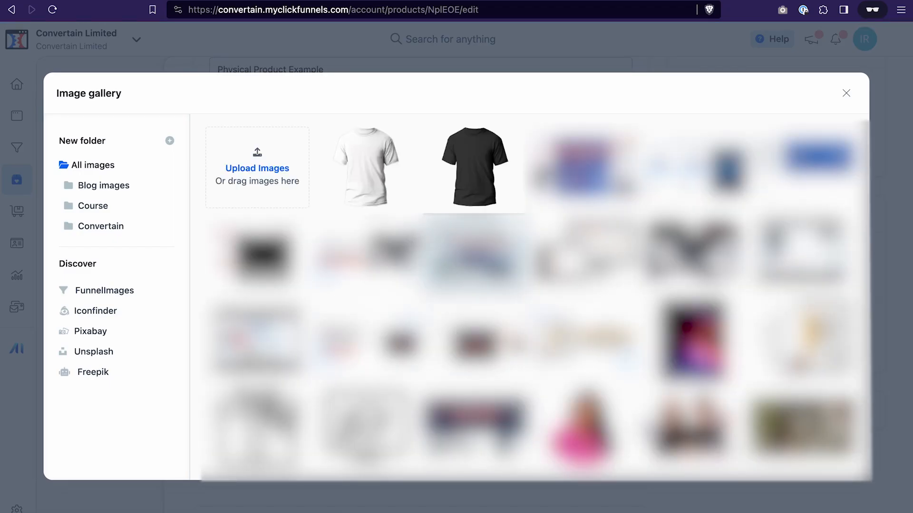
mouse_move(493, 137)
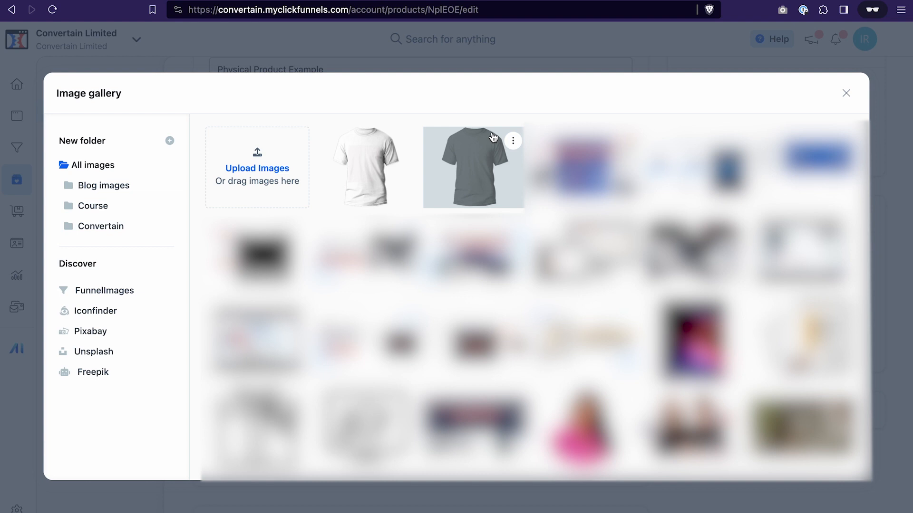
mouse_move(381, 167)
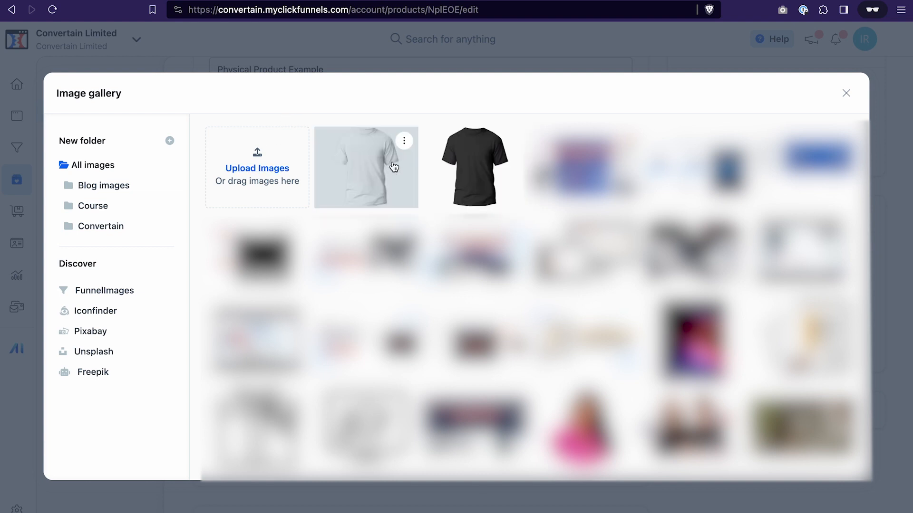
left_click(473, 167)
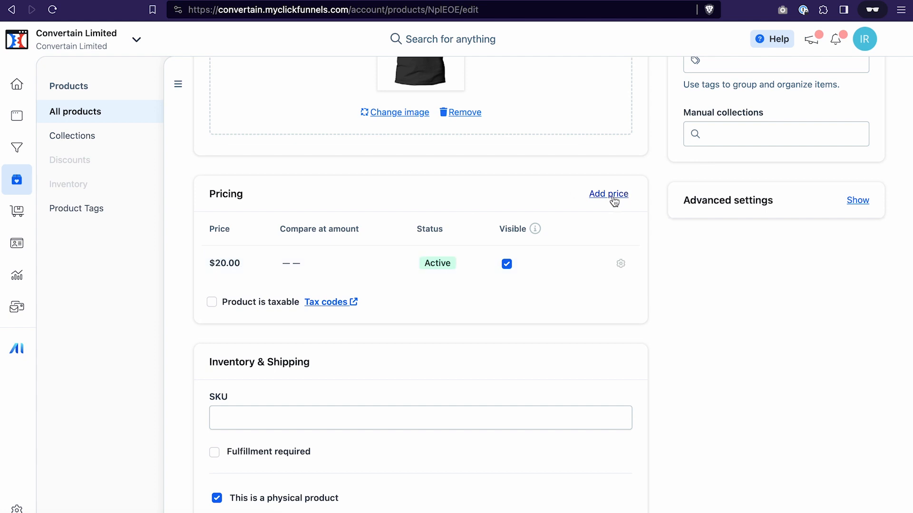
- Try editing the price to 15 USD with a 20.00 USD compare-at amount, then discard the changes
left_click(226, 265)
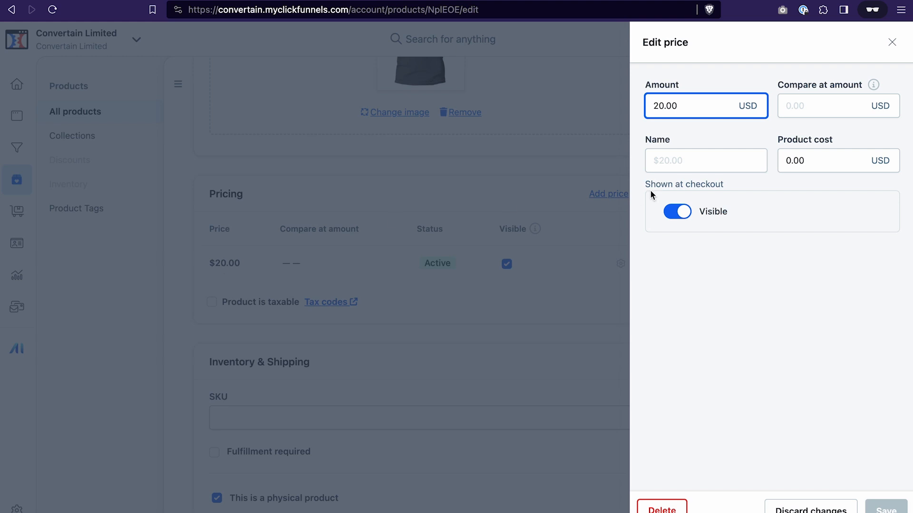
left_click(819, 349)
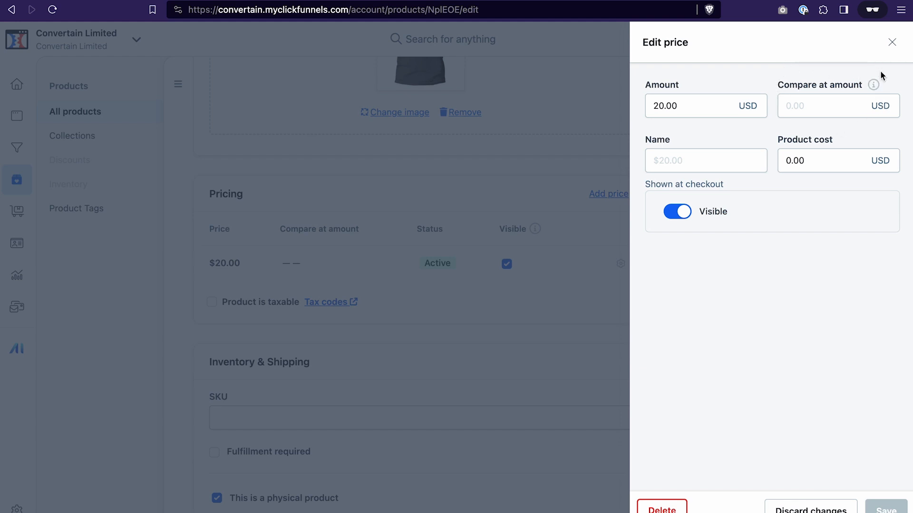
left_click(801, 109)
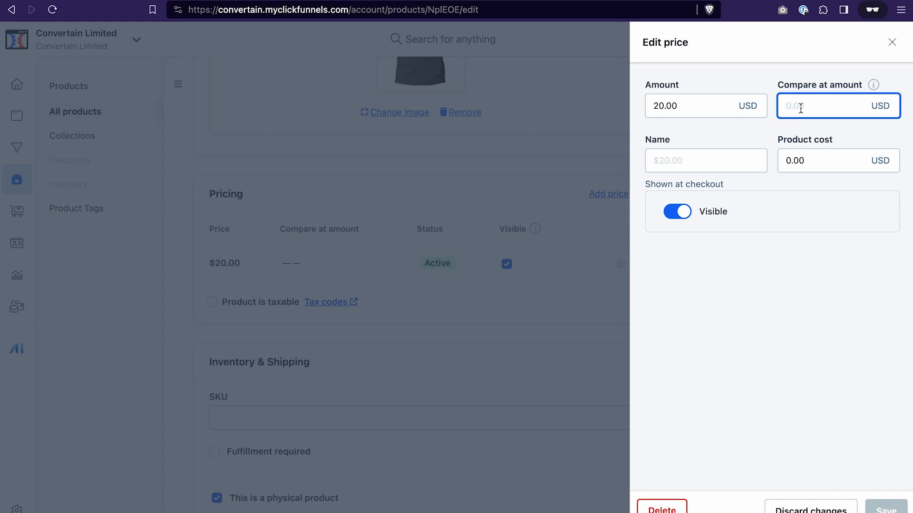
type("20.00")
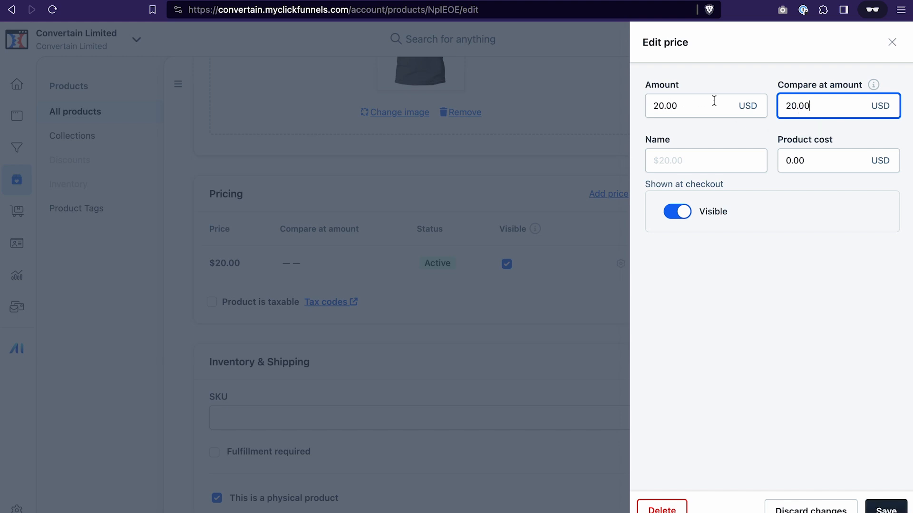
left_click(688, 107)
key("super+a")
key("BackSpace")
type("15")
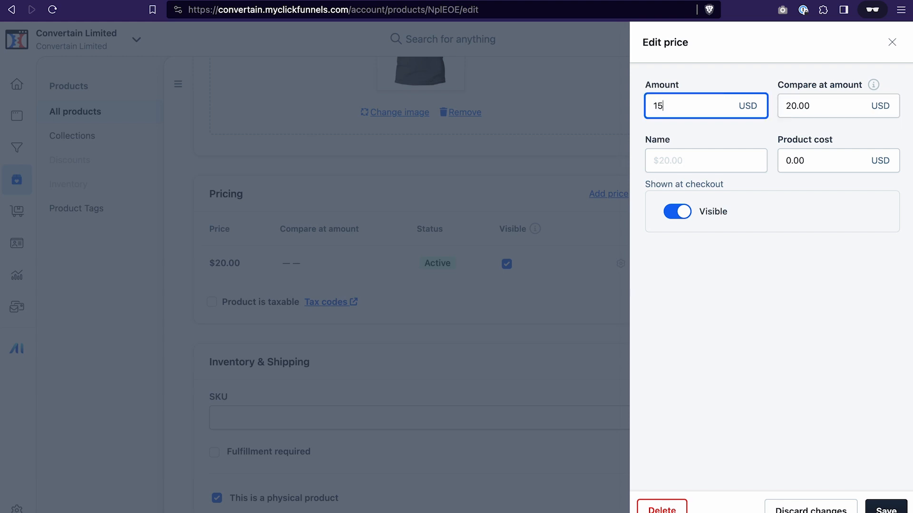
left_click(725, 242)
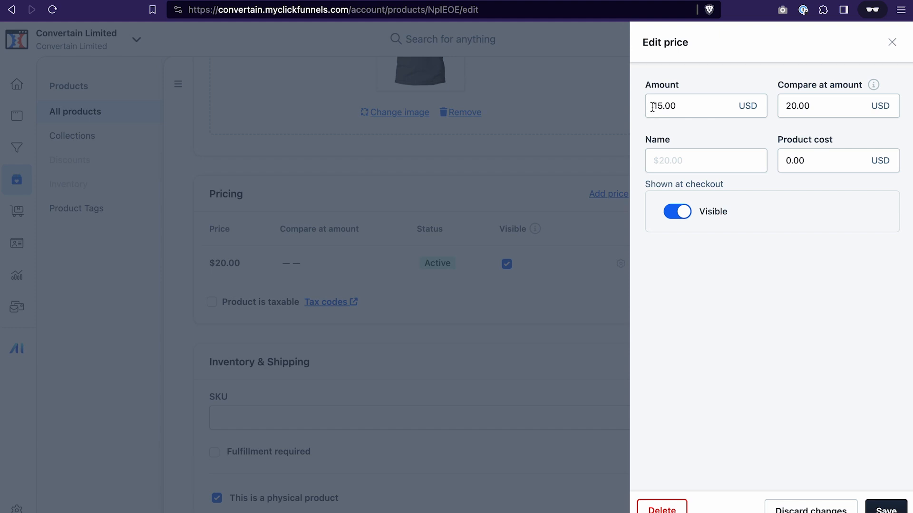
left_click(810, 510)
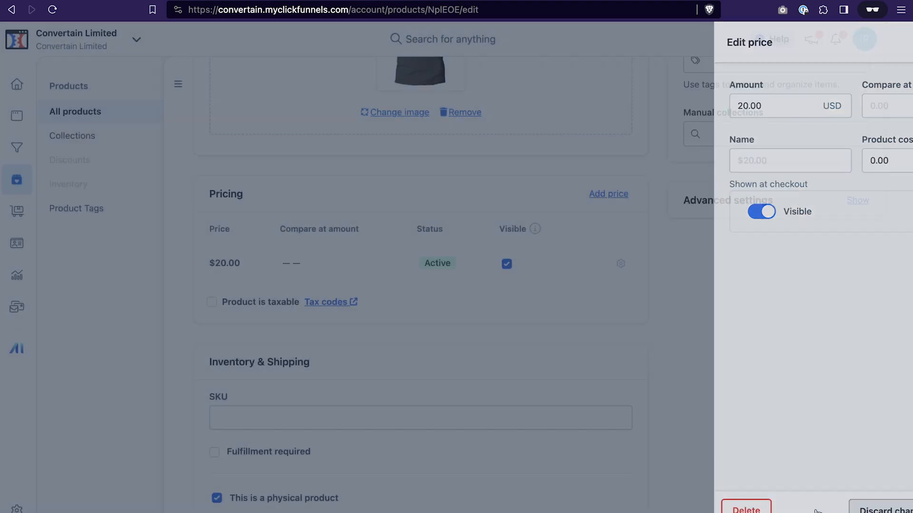
- Mark the product as taxable and turn on fulfillment required
scroll(276, 247, "down", 1)
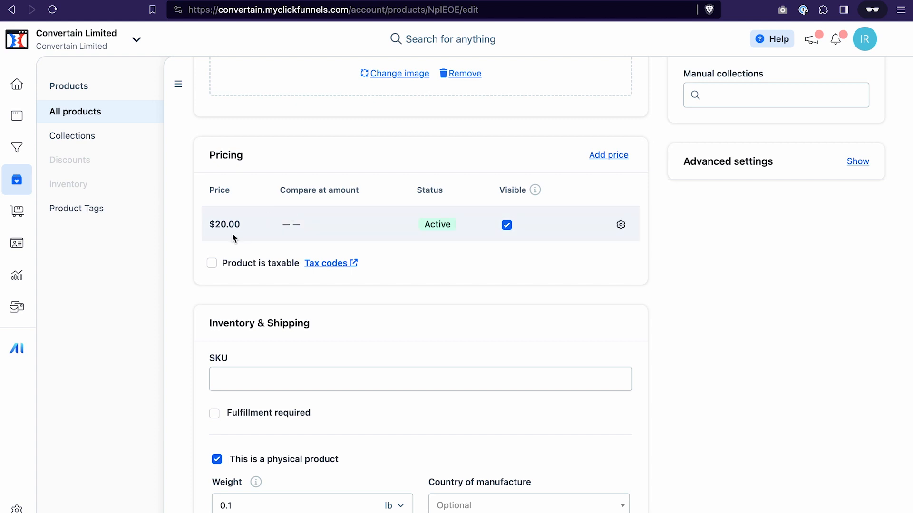
left_click(212, 265)
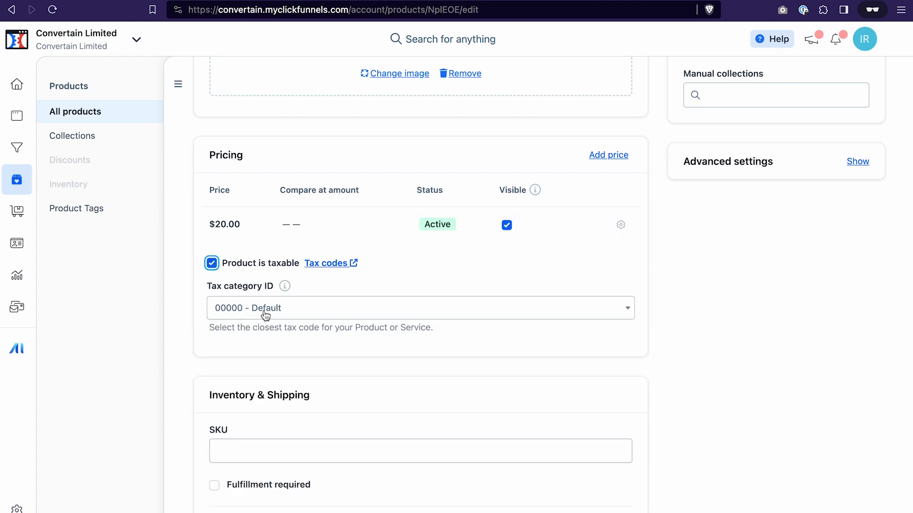
scroll(419, 118, "down", 7)
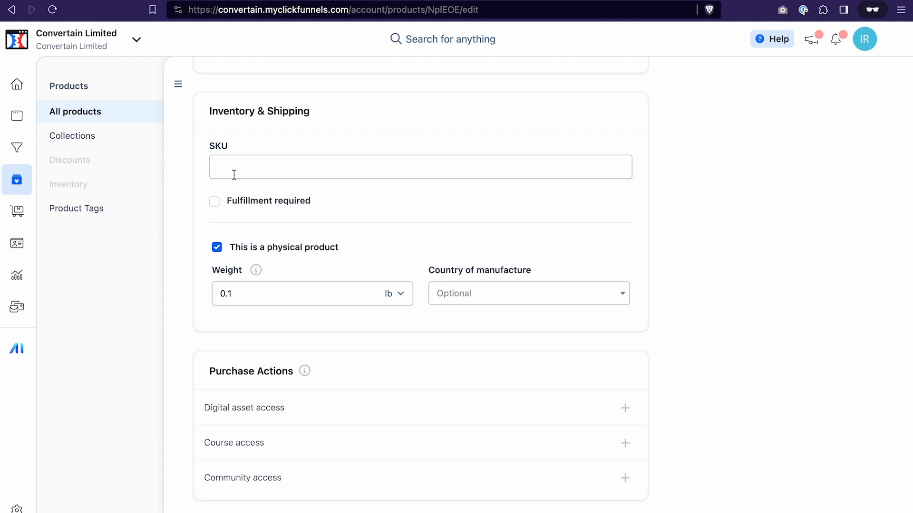
scroll(289, 217, "down", 2)
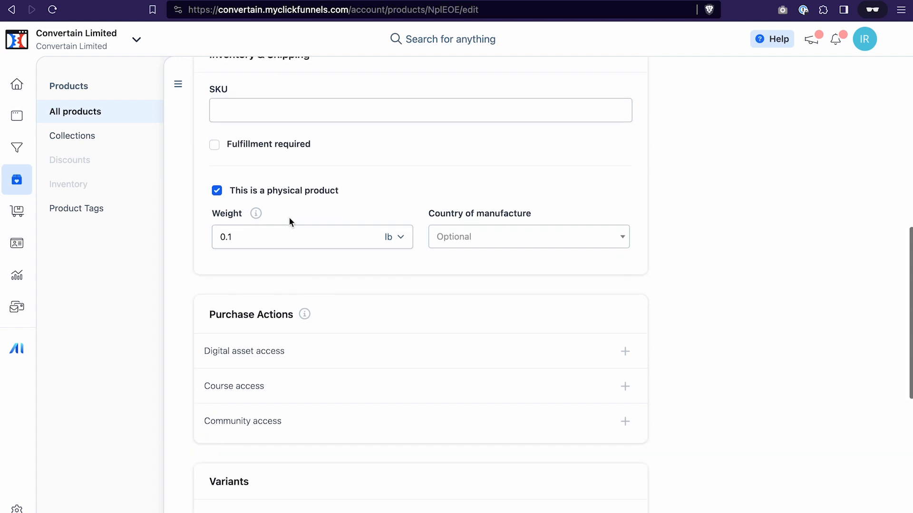
left_click(214, 148)
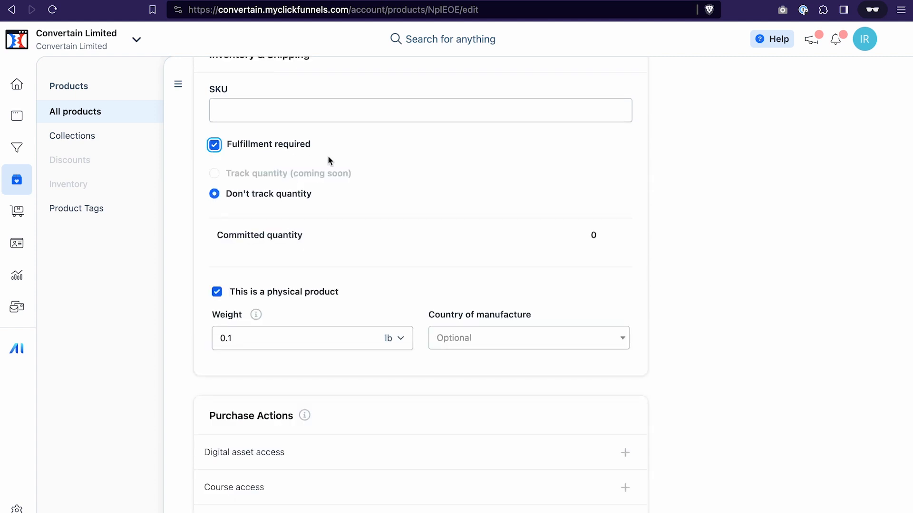
- Open the course access purchase action and close it without adding a course
scroll(327, 157, "down", 1)
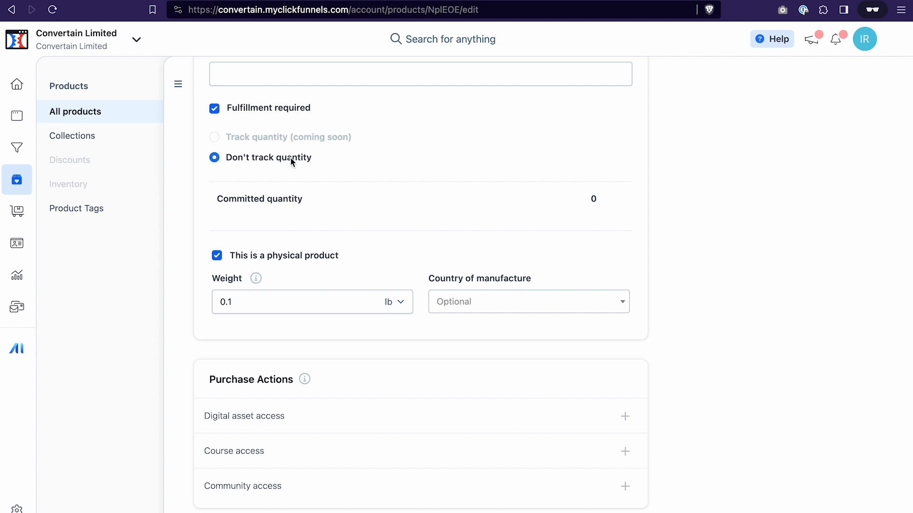
scroll(290, 160, "down", 2)
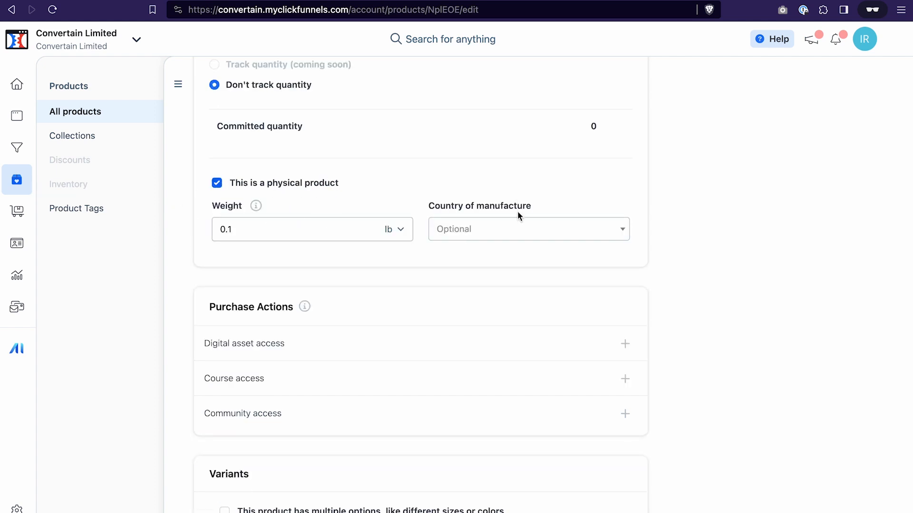
scroll(426, 95, "down", 4)
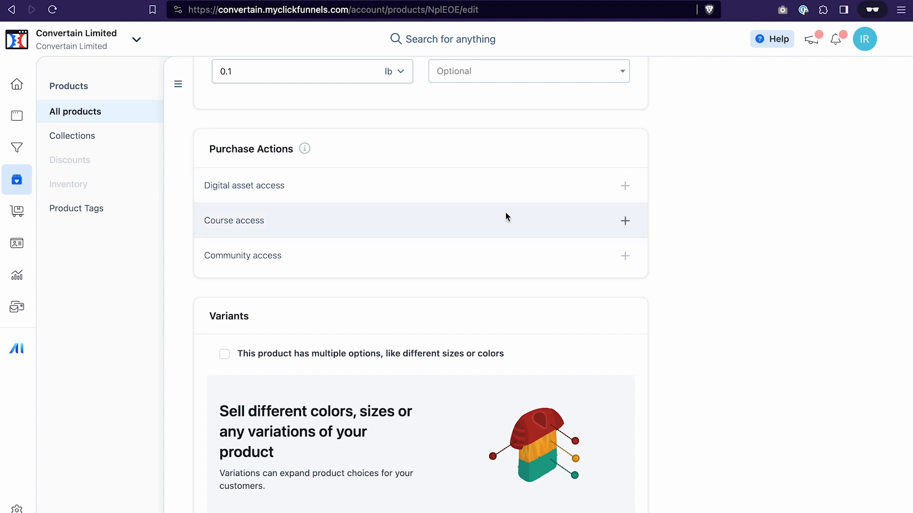
left_click(625, 222)
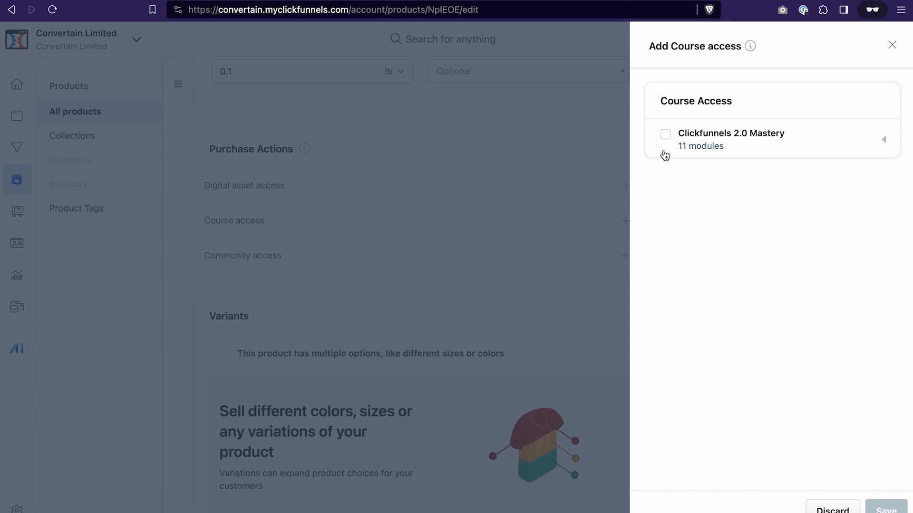
left_click(832, 509)
- Enable variants with a Color option holding White and Black, then update the product
scroll(269, 130, "down", 4)
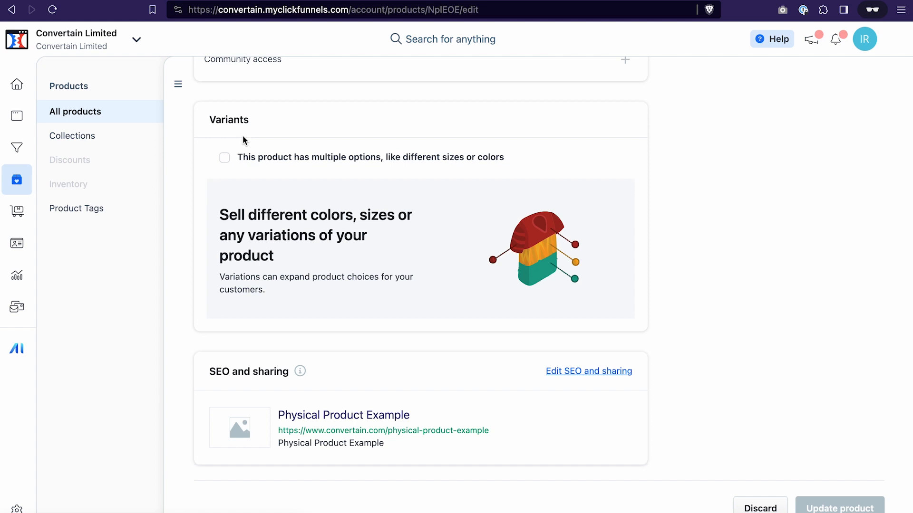
left_click(225, 159)
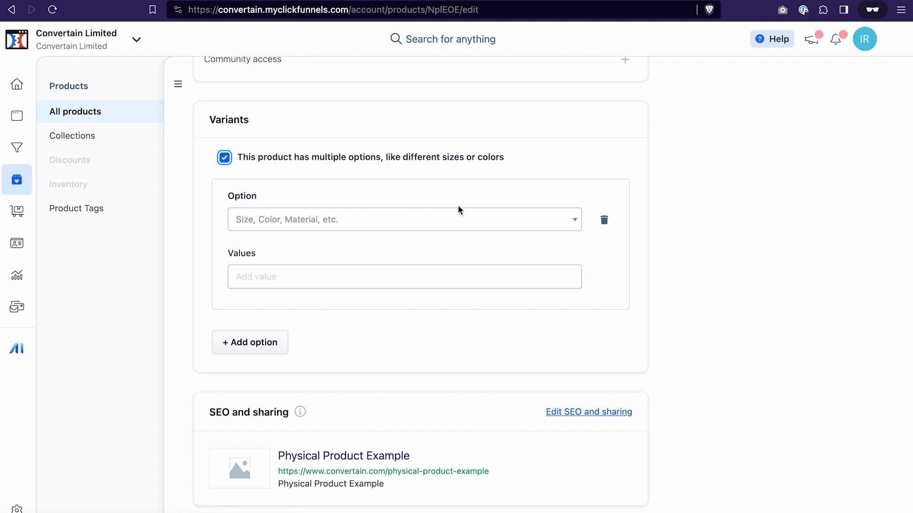
left_click(482, 219)
left_click(316, 259)
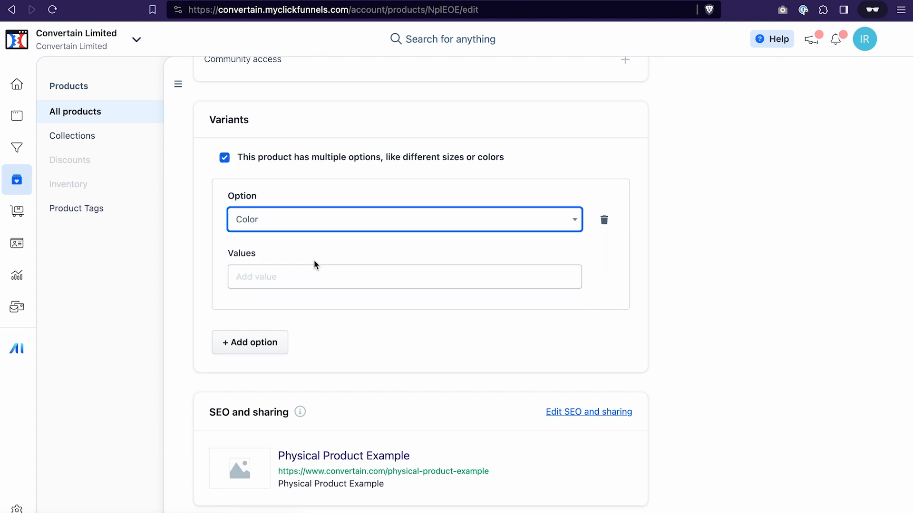
left_click(271, 279)
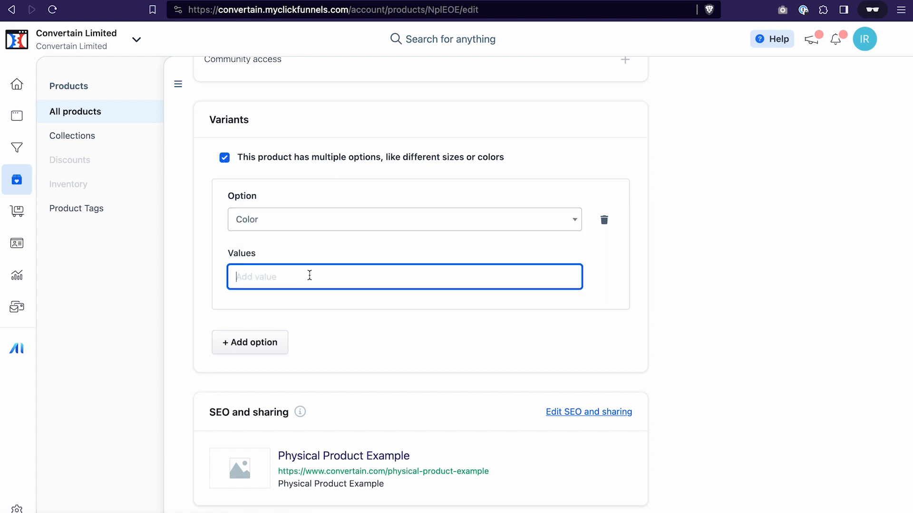
type("White")
left_click(289, 305)
type("Black")
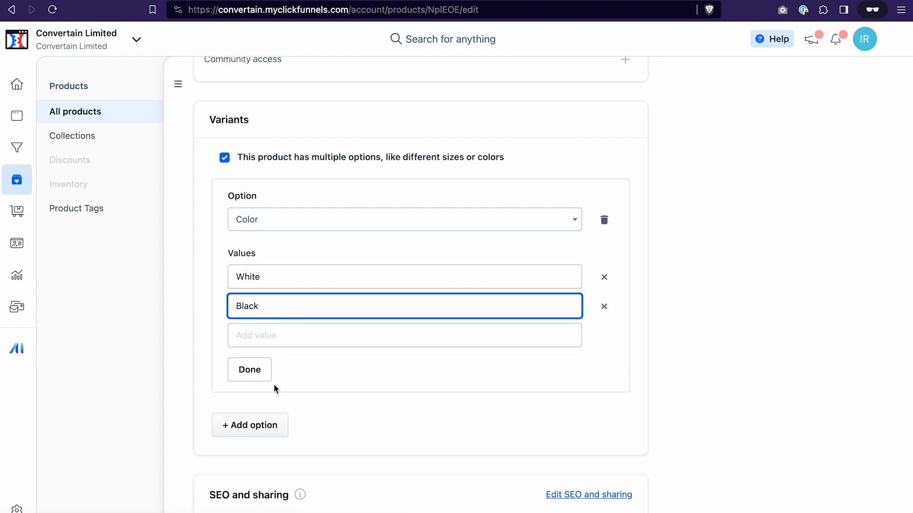
left_click(258, 372)
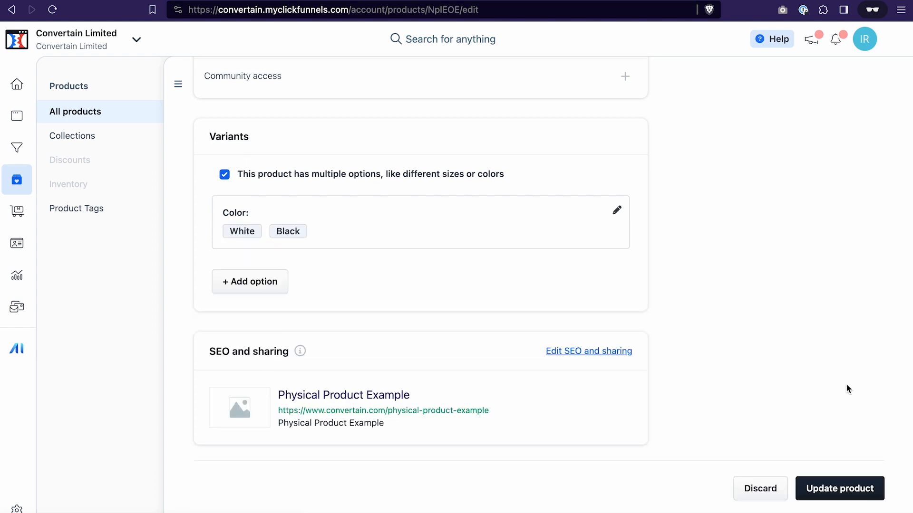
left_click(832, 492)
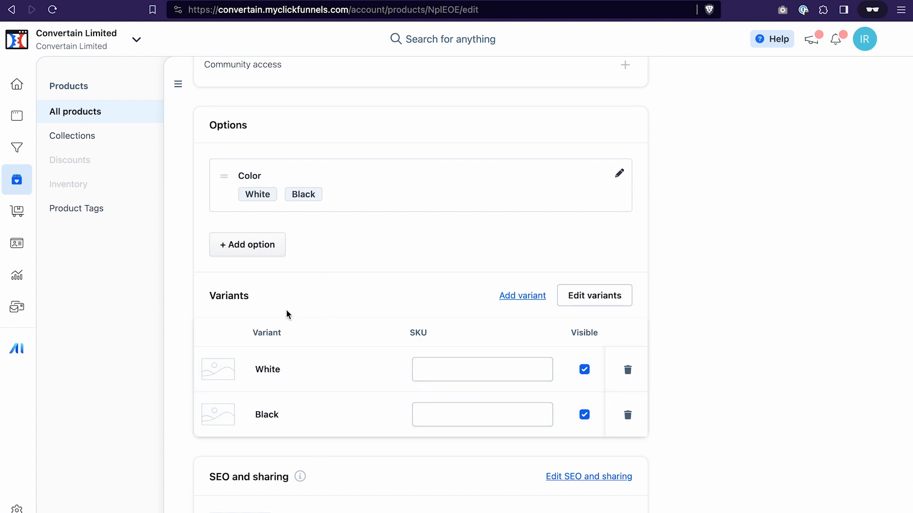
- Add a Size option with values S, M and L to the product, then update the product
left_click(251, 245)
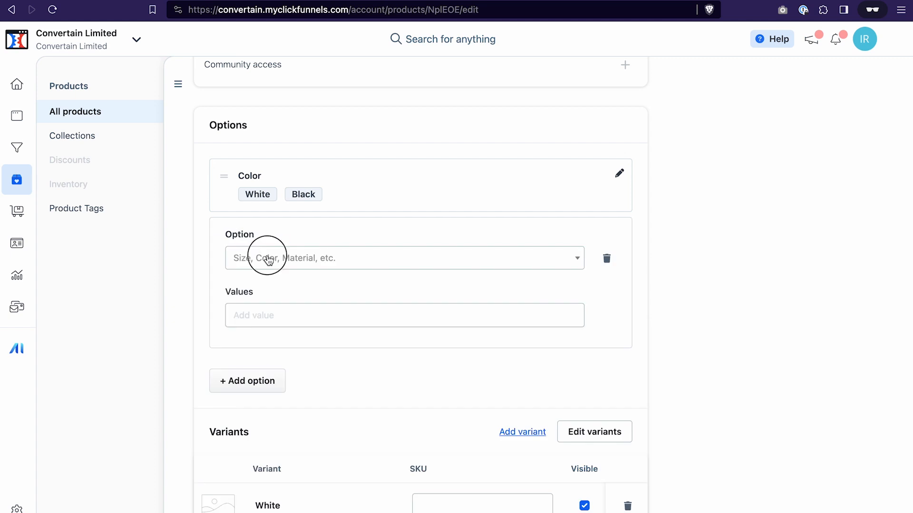
left_click(264, 259)
left_click(263, 280)
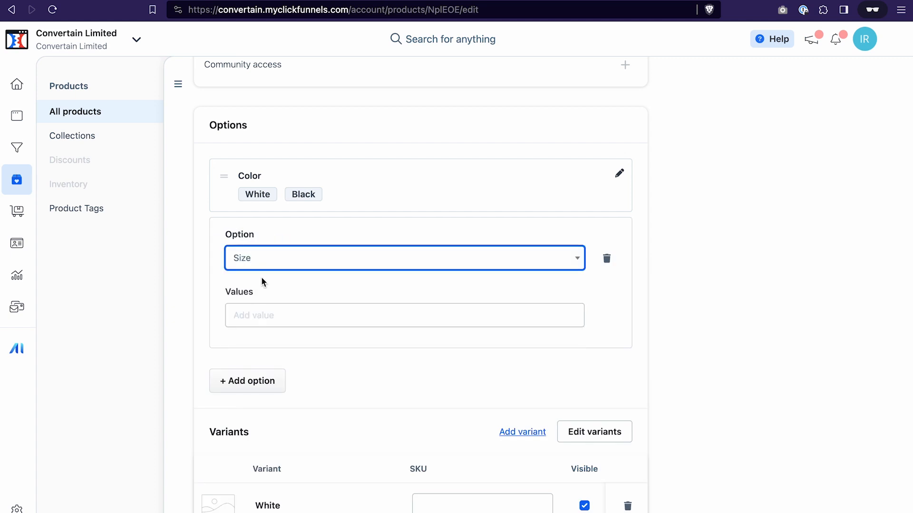
left_click(262, 316)
type("S")
key("Return")
type("M")
key("Return")
type("L")
left_click(244, 435)
scroll(424, 287, "down", 10)
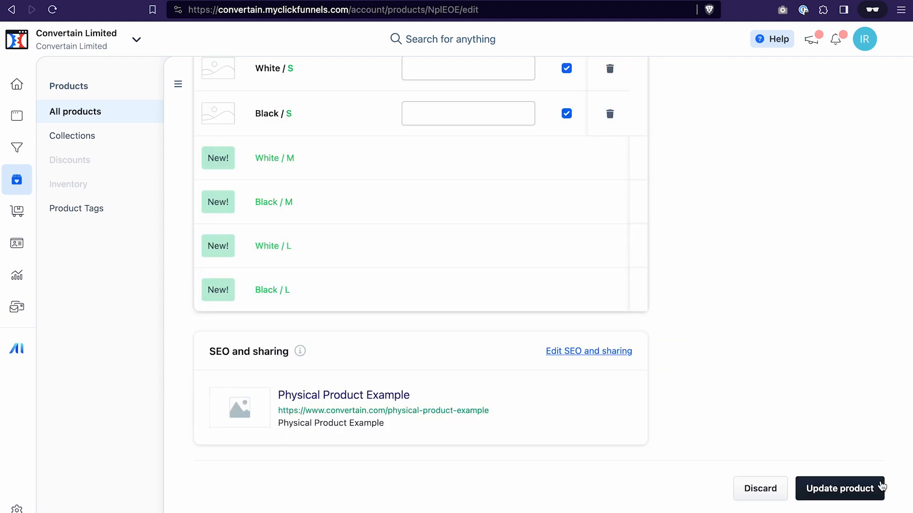
left_click(845, 492)
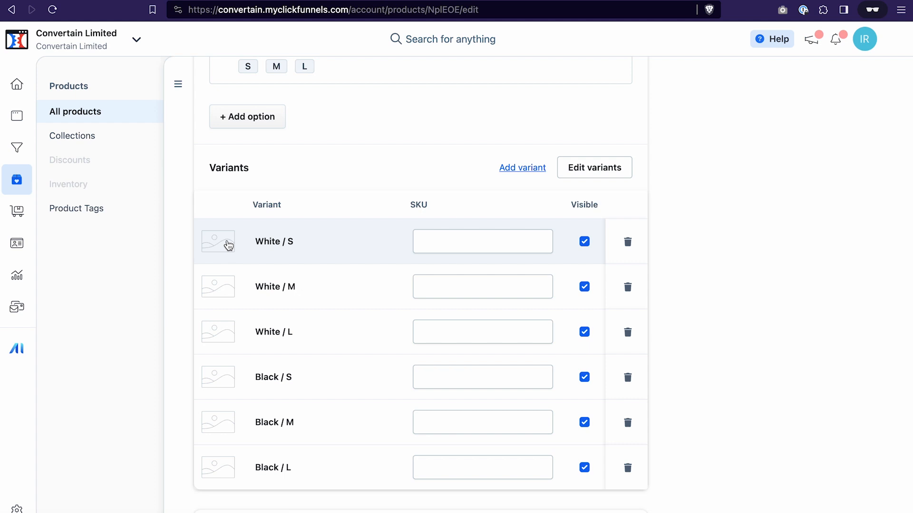
- Open the variant editor and override the White / S variant's image with the white t-shirt picture
left_click(603, 172)
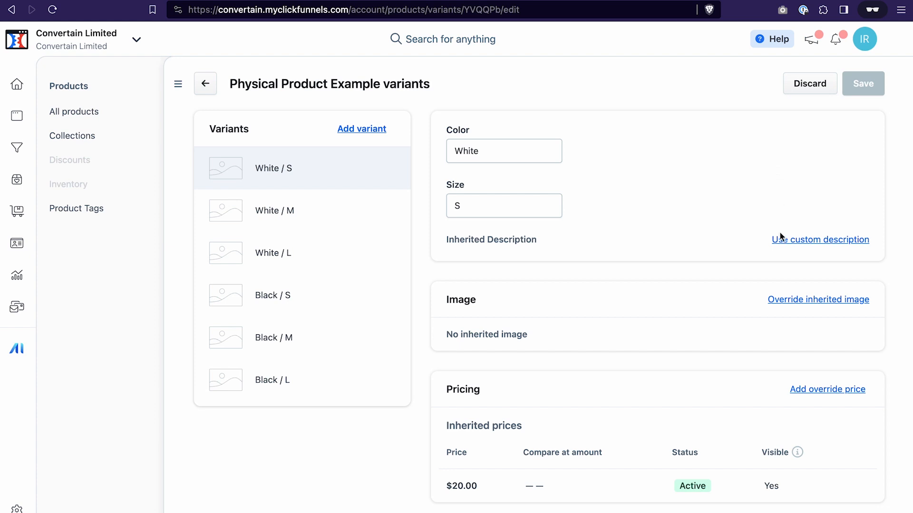
left_click(798, 304)
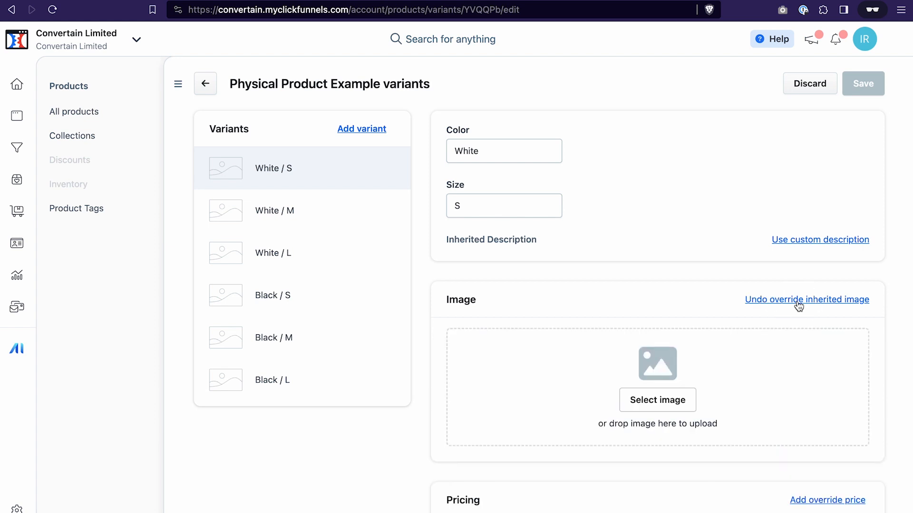
left_click(685, 404)
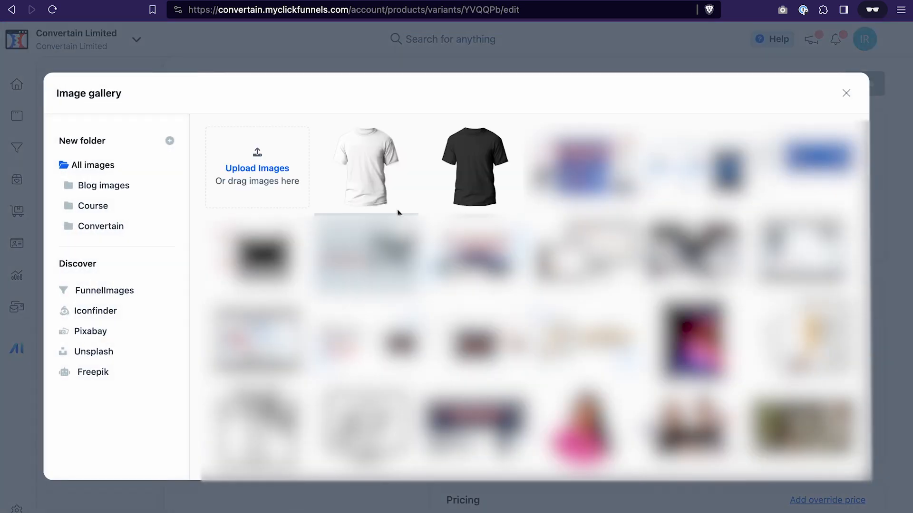
left_click(372, 175)
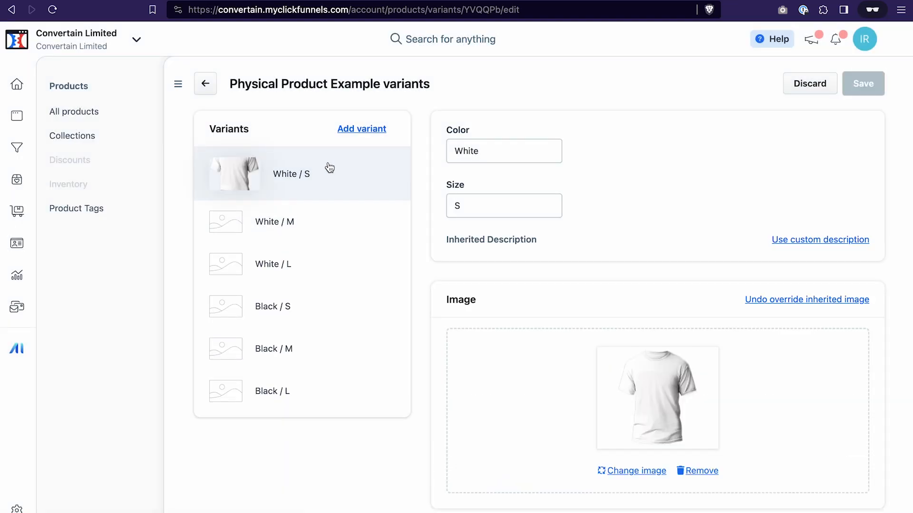
- Override the White / M variant's image with the white t-shirt picture from the gallery
left_click(262, 224)
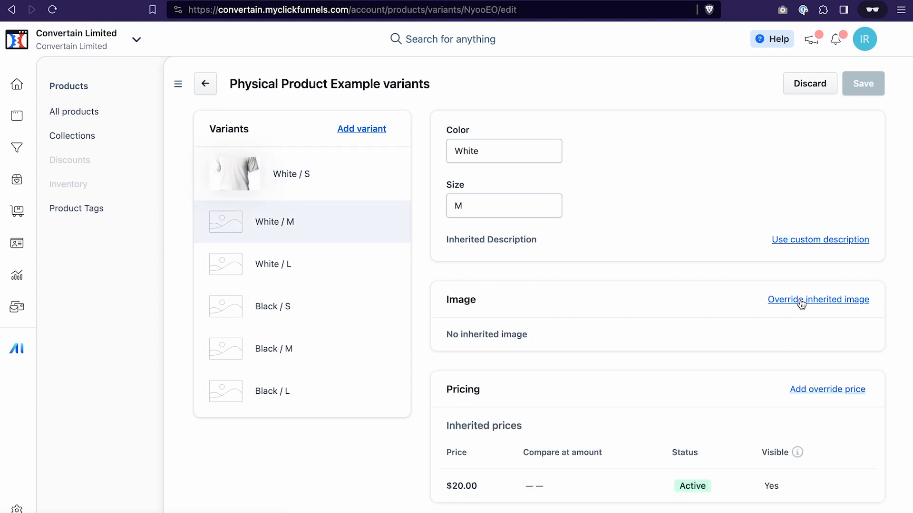
left_click(817, 300)
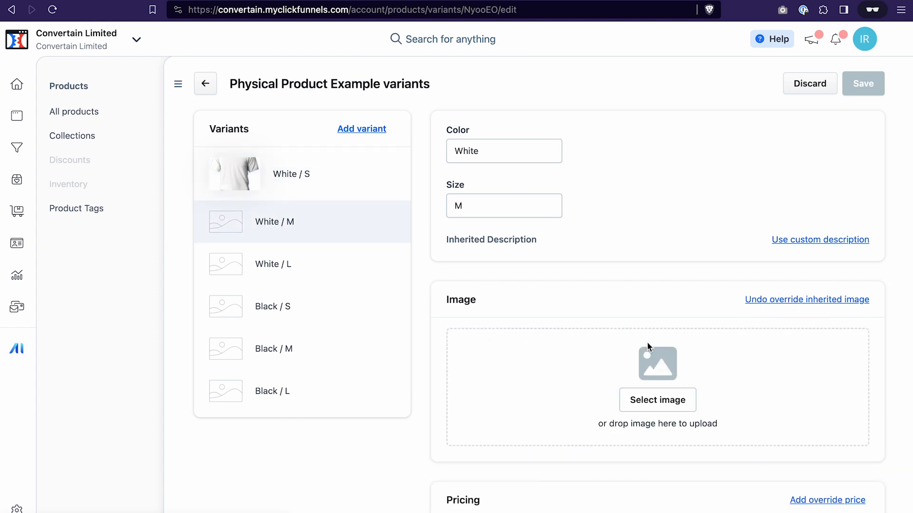
left_click(658, 400)
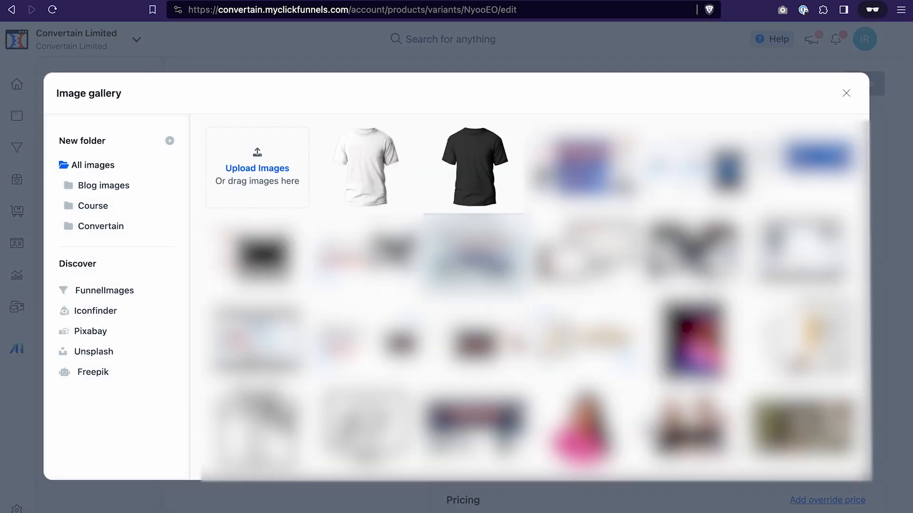
left_click(368, 173)
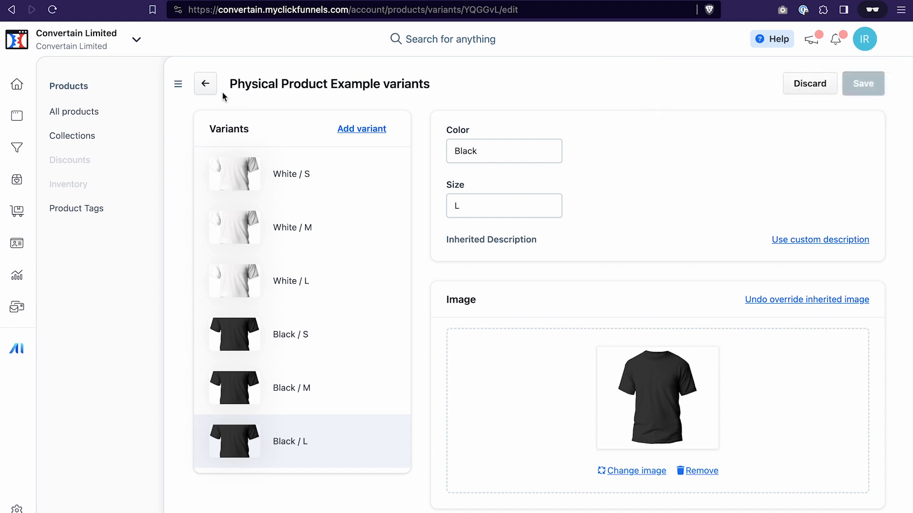
- Return to the product page and review the variant images and product settings
left_click(206, 84)
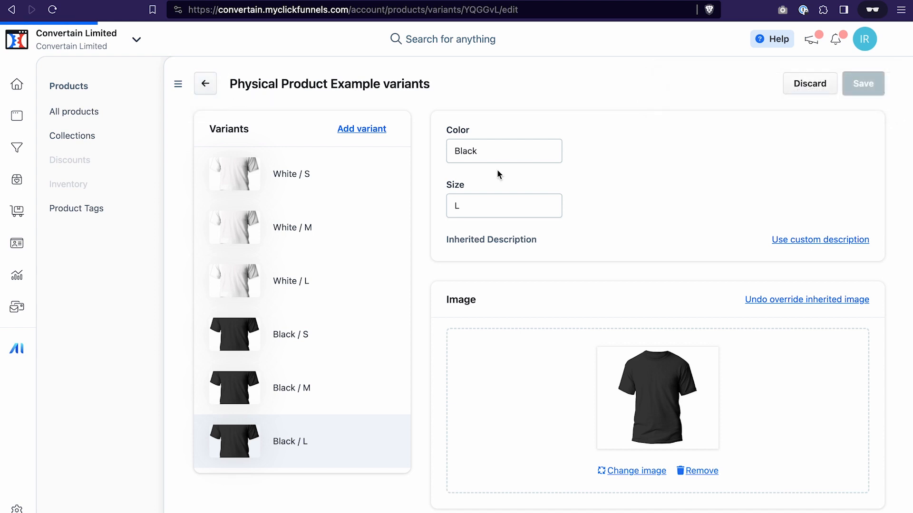
scroll(726, 191, "down", 15)
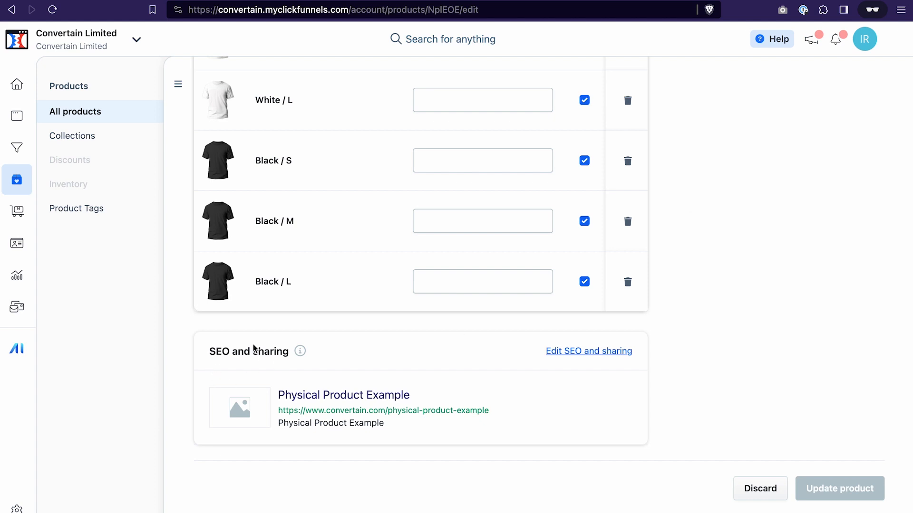
scroll(275, 353, "up", 10)
scroll(818, 194, "up", 2)
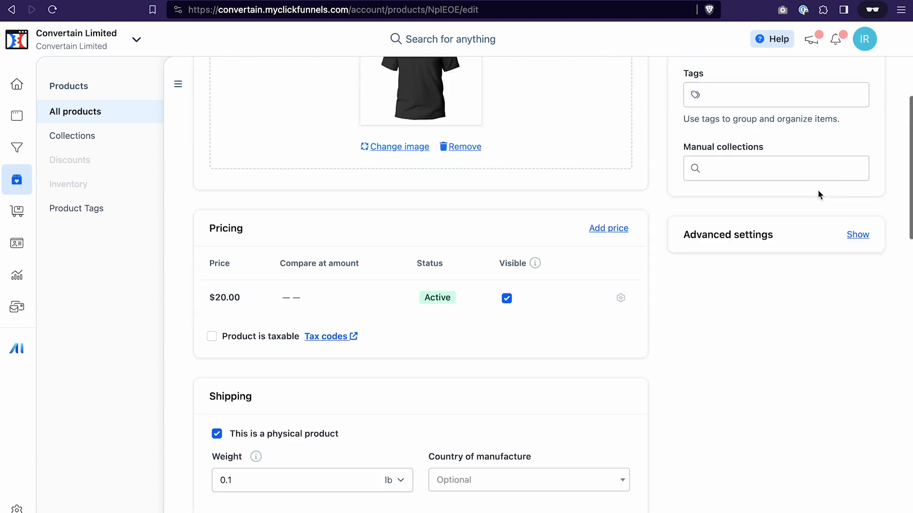
scroll(818, 194, "up", 4)
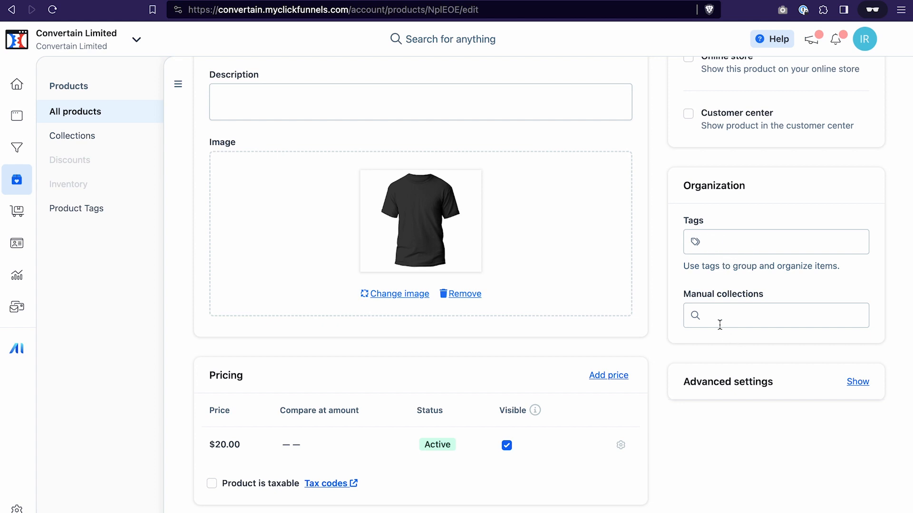
scroll(734, 323, "up", 2)
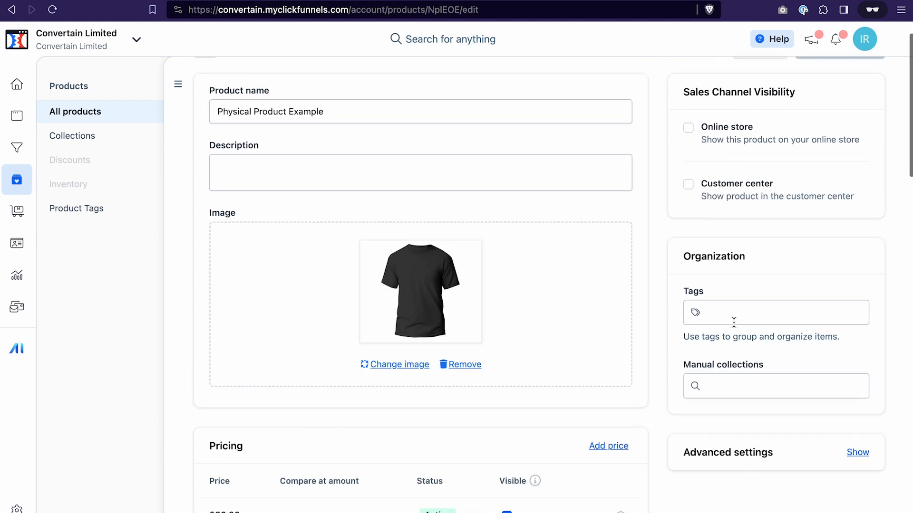
scroll(733, 322, "up", 1)
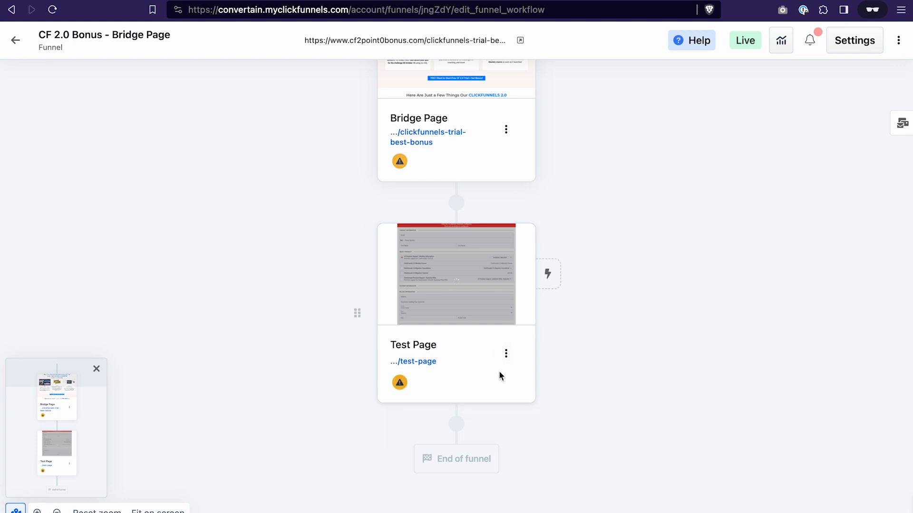
- Attach the Physical Product Example product to the Test Page step of the funnel
left_click(507, 354)
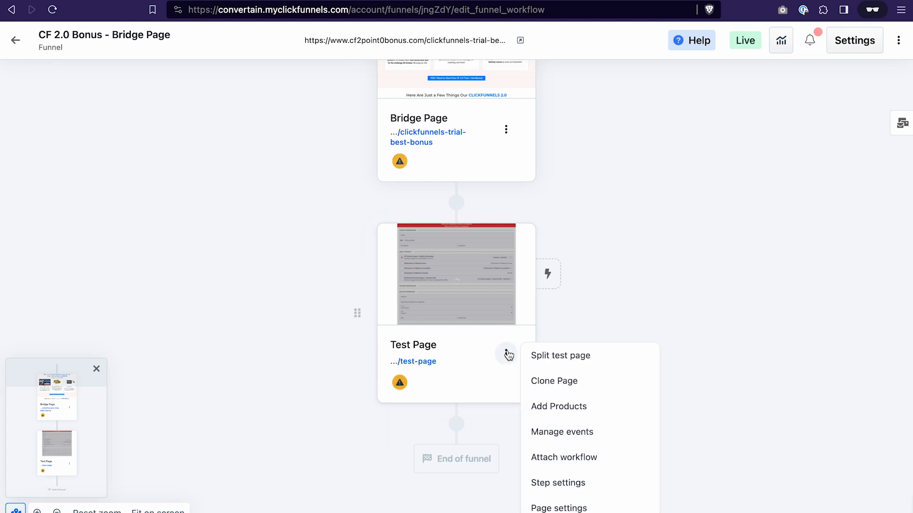
left_click(581, 416)
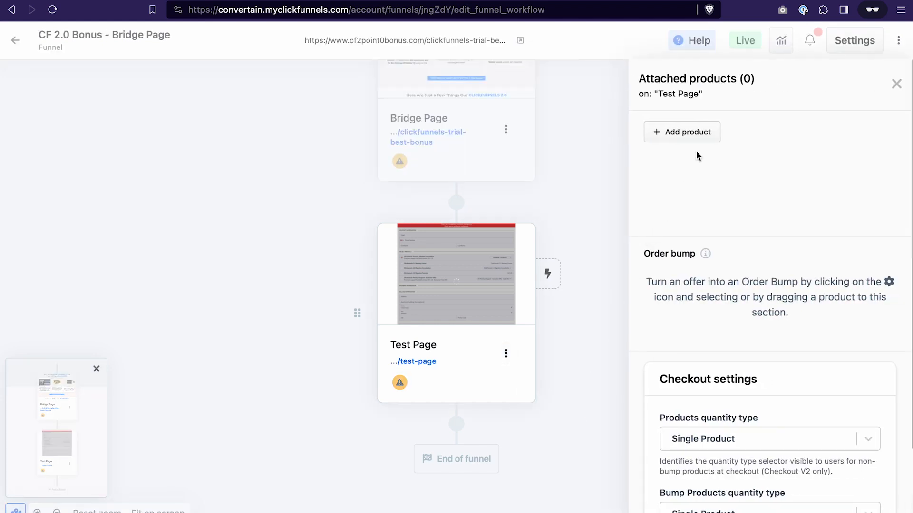
left_click(700, 136)
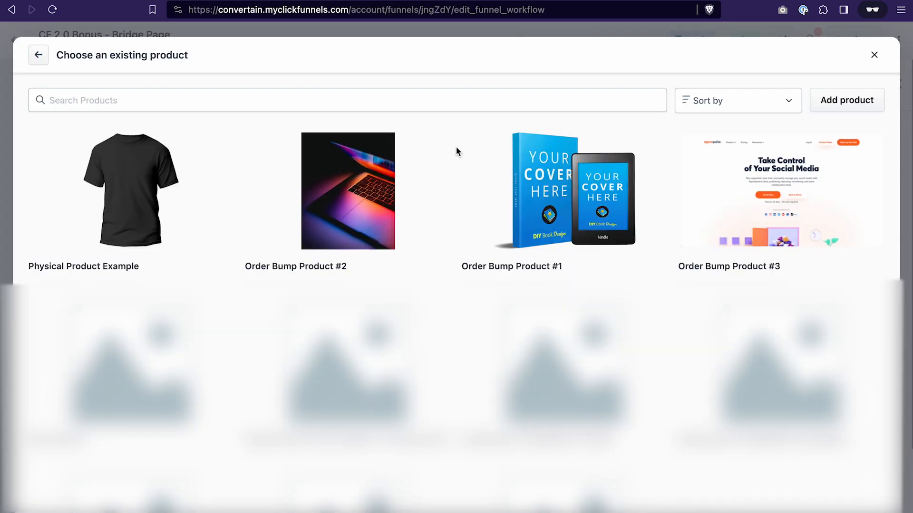
mouse_move(88, 152)
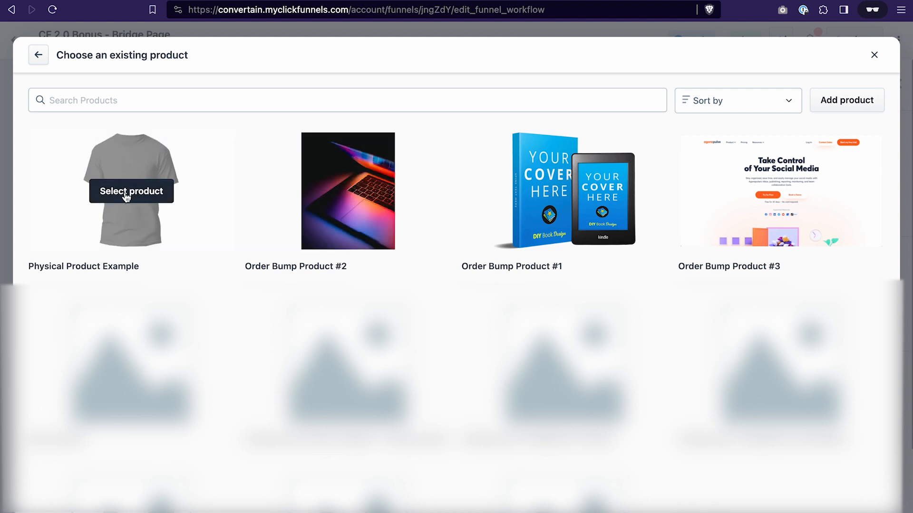
left_click(171, 201)
- Set the products quantity type to Multiple Product With Quantity and update the checkout settings
scroll(757, 391, "down", 3)
left_click(808, 340)
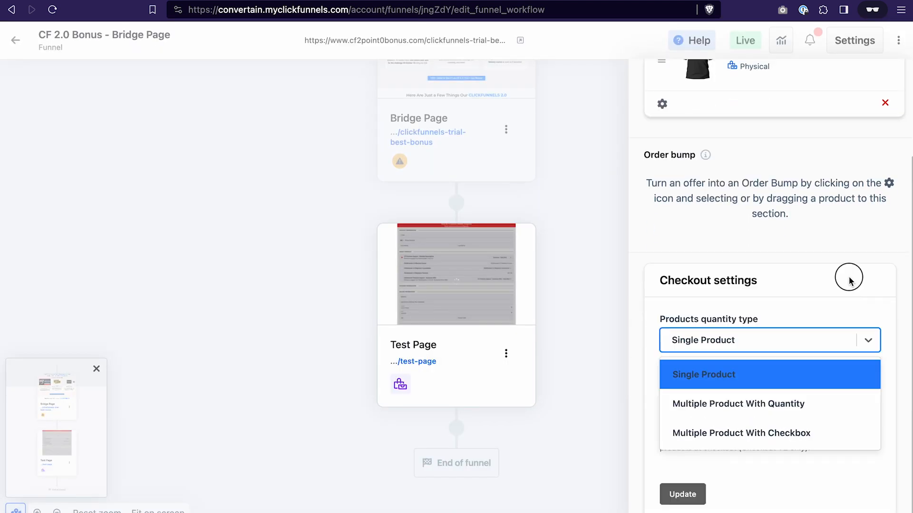
left_click(849, 279)
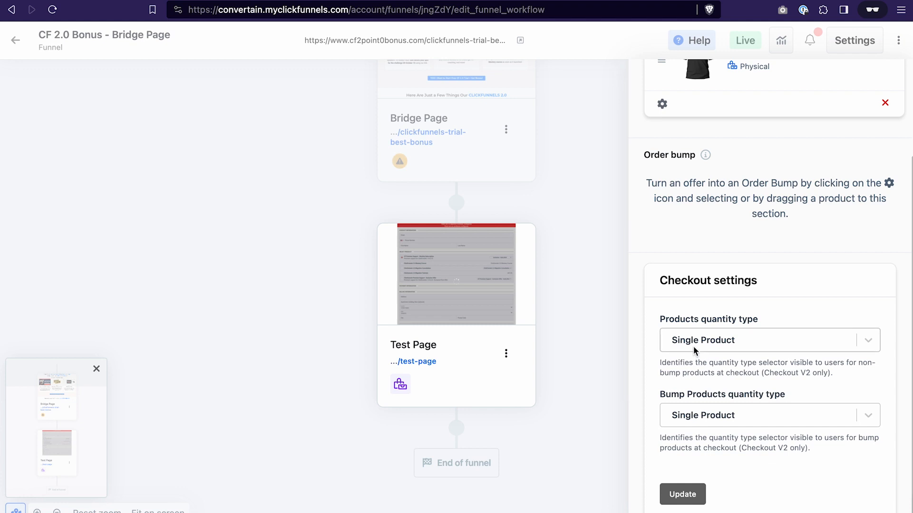
left_click(869, 342)
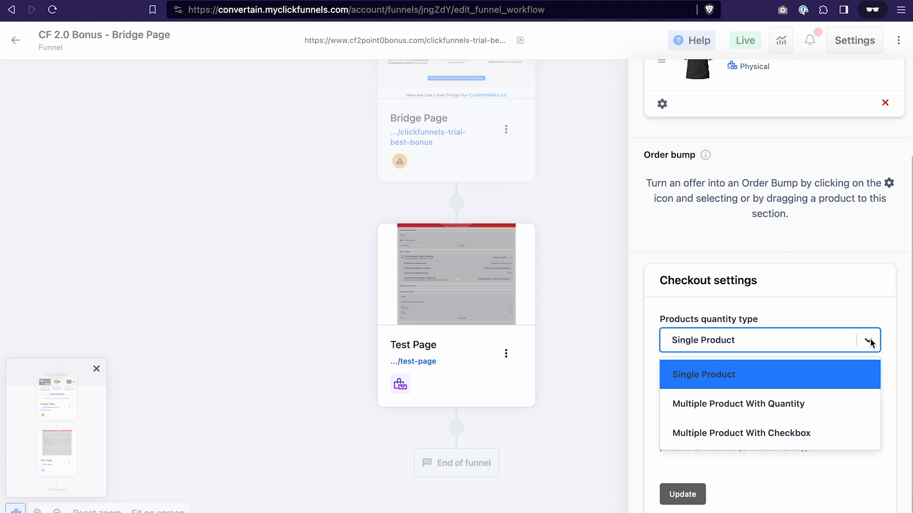
left_click(749, 410)
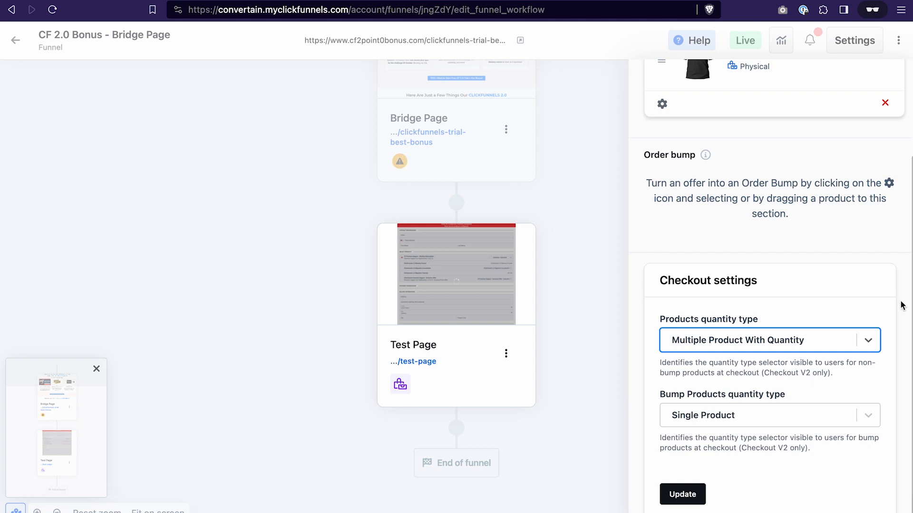
left_click(683, 499)
- Preview the Test Page and raise the t-shirt quantity to 2
mouse_move(467, 301)
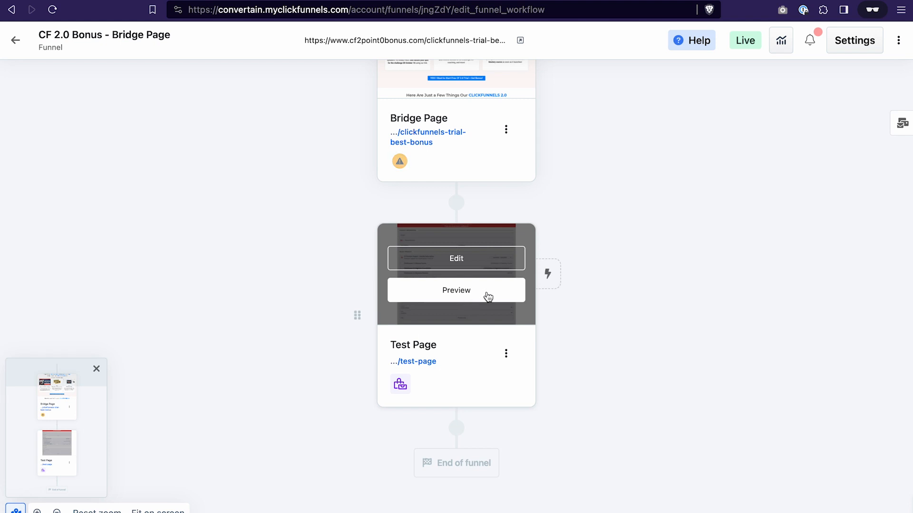
left_click(489, 297)
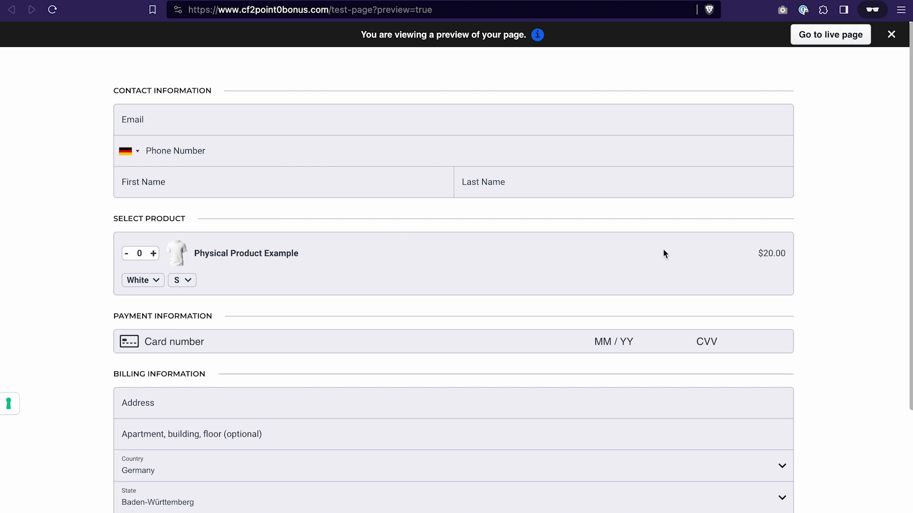
left_click(153, 253)
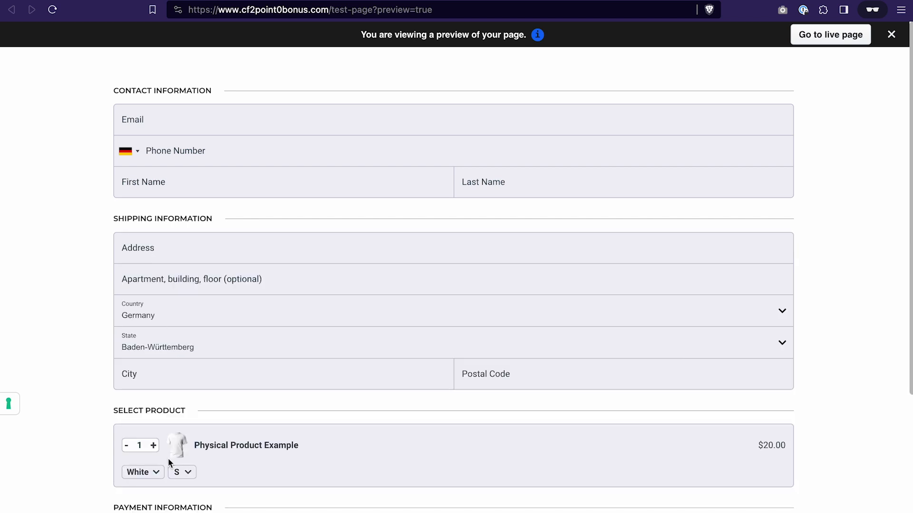
left_click(153, 446)
scroll(191, 380, "down", 1)
scroll(202, 368, "down", 3)
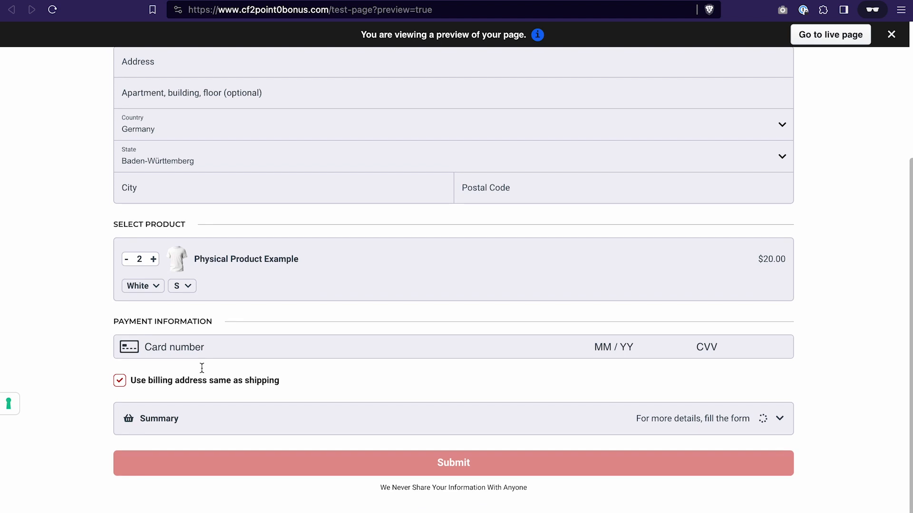
- Switch the previewed t-shirt to the Black color and size M
left_click(159, 287)
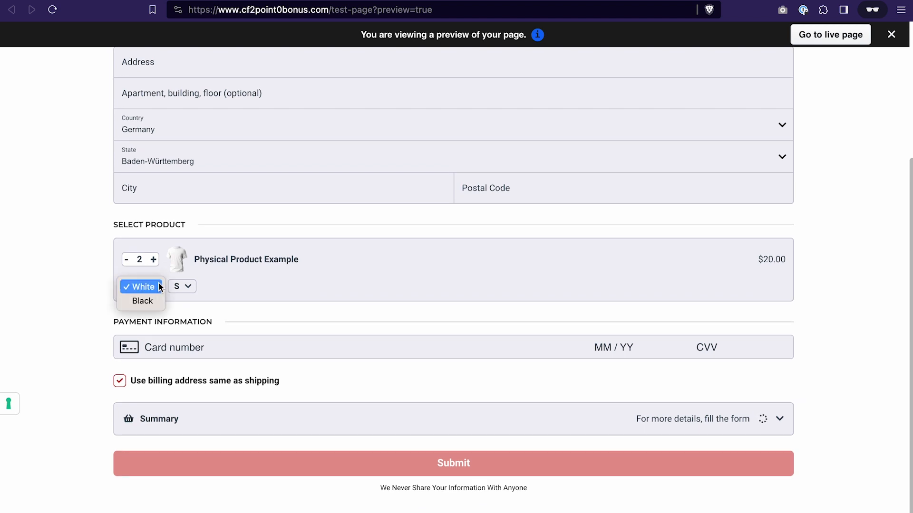
left_click(152, 300)
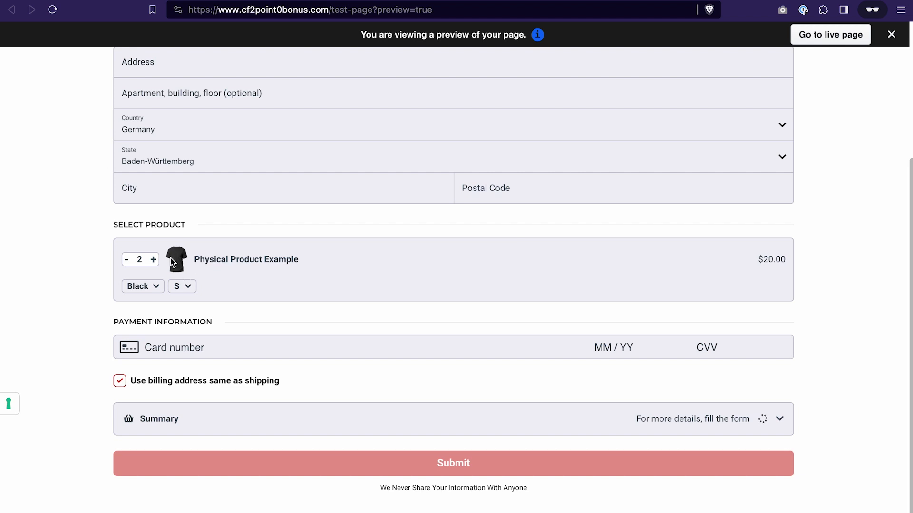
left_click(187, 285)
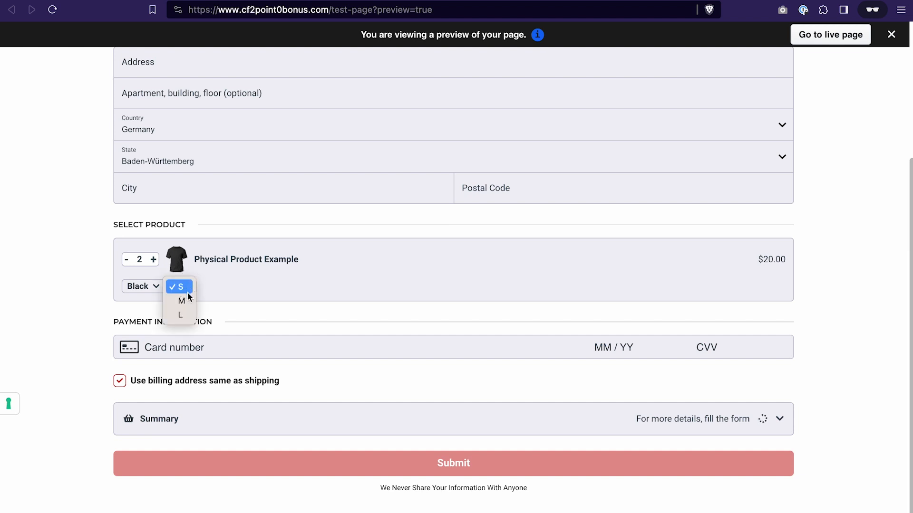
left_click(182, 301)
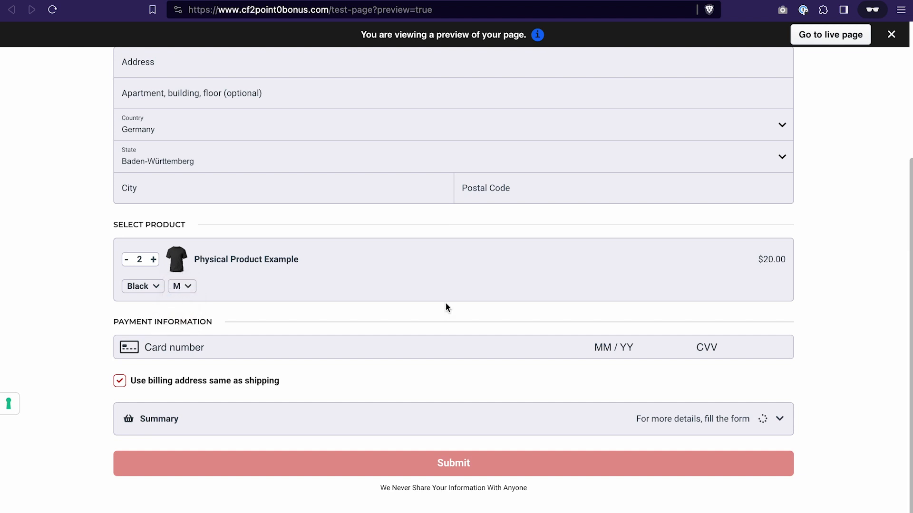